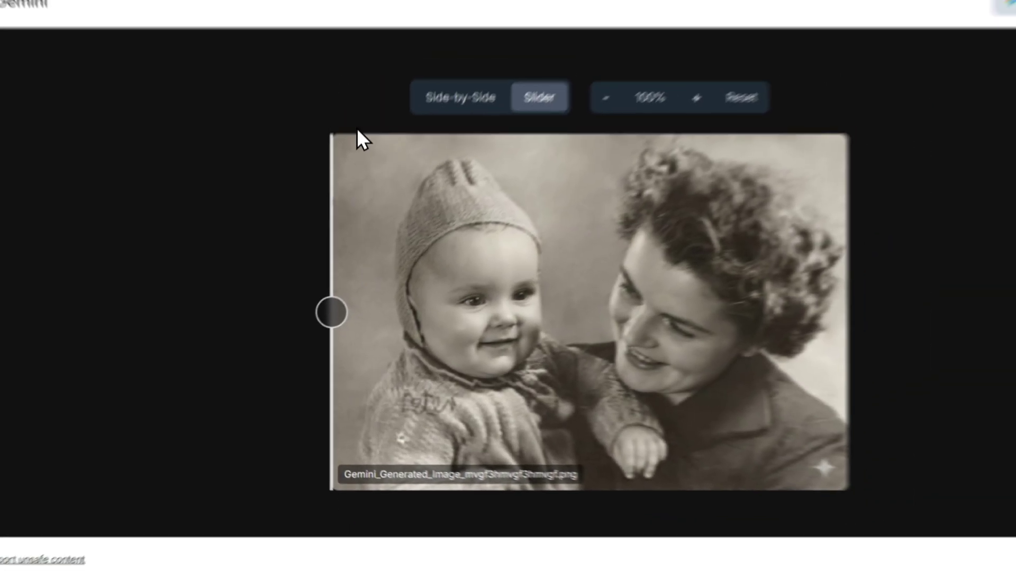
Browse shared restoration examples, sliding the elderly couple comparison and landing on the smiling-woman photo
click(378, 46)
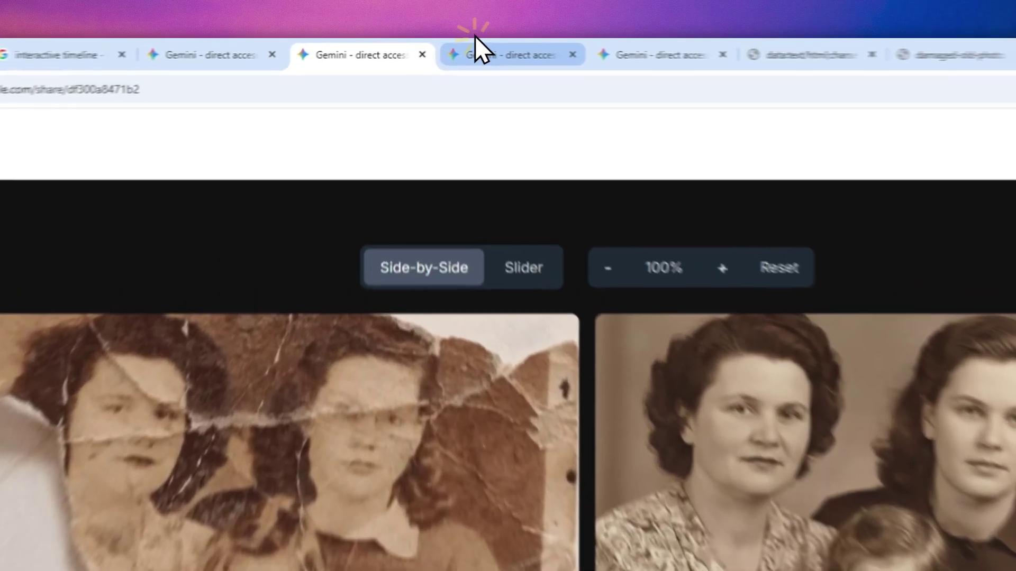
click(463, 48)
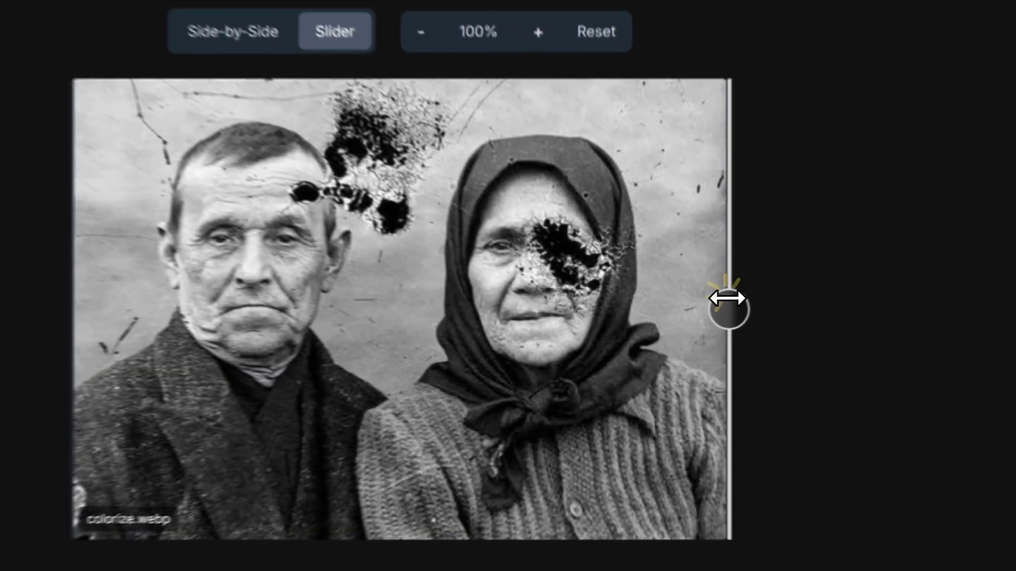
mouse_move(696, 327)
mouse_down()
mouse_move(349, 327)
mouse_move(260, 363)
mouse_up()
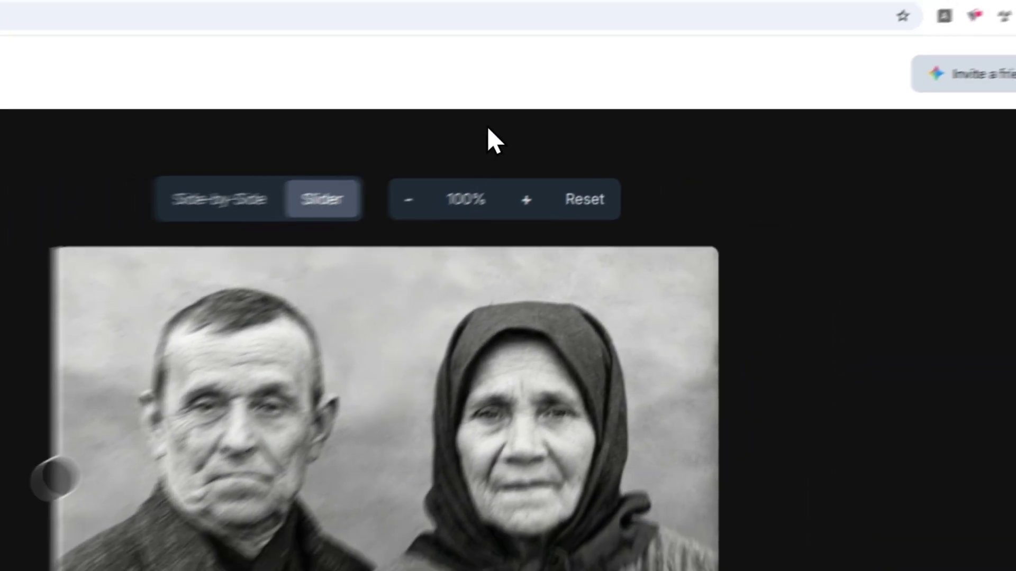
click(553, 29)
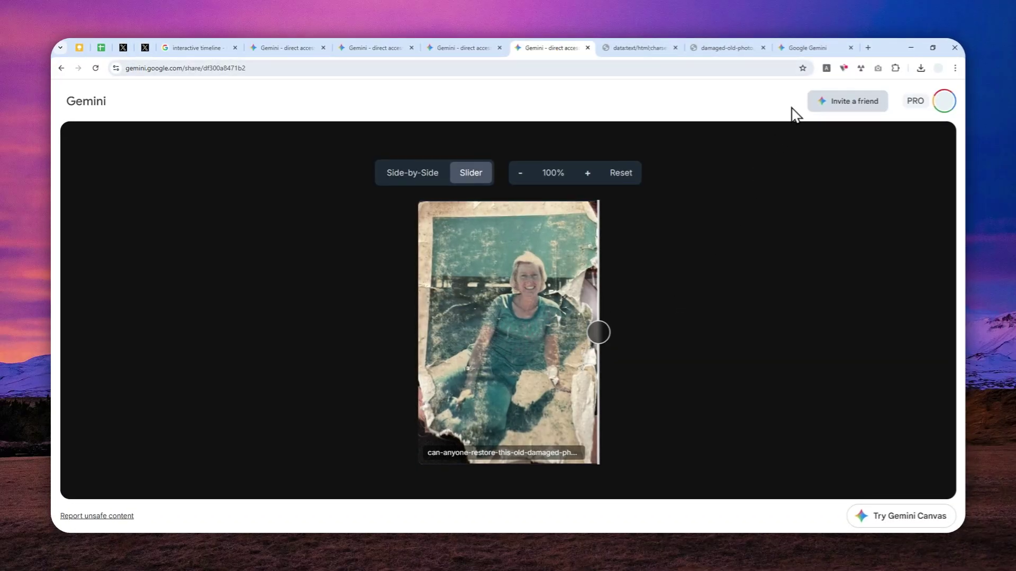
Start a fresh Gemini chat in a new tab with the history sidebar collapsed
key(ctrl+t)
text(g)
click(167, 88)
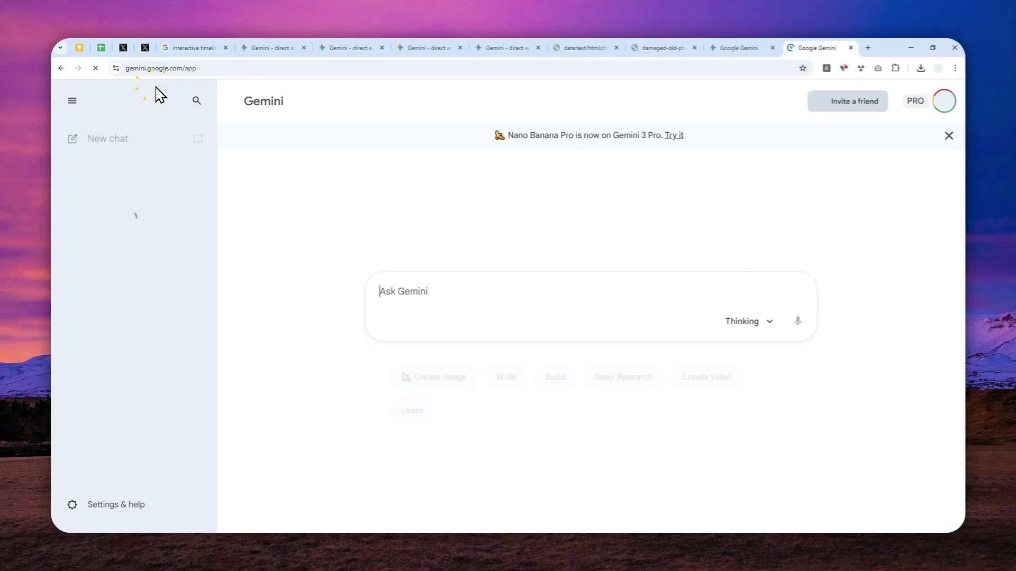
click(72, 101)
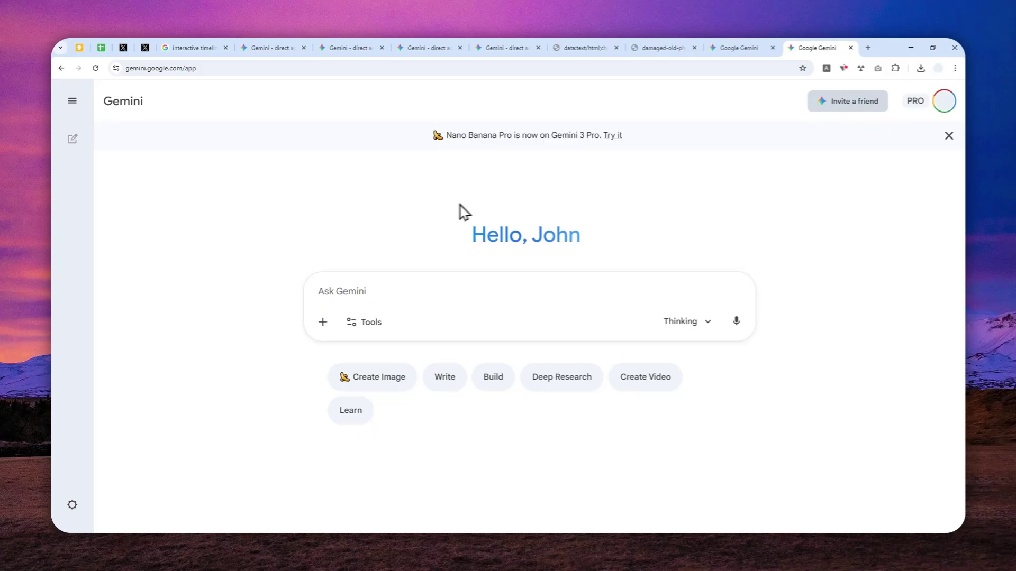
Attach the damaged old portrait photo to the prompt and view the original image
click(323, 321)
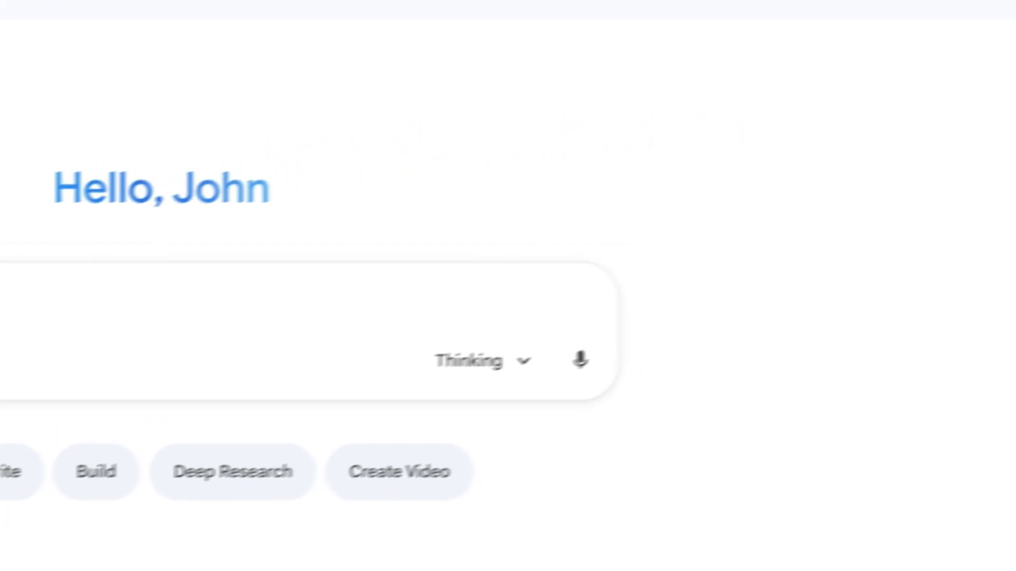
drag(127, 317, 318, 405)
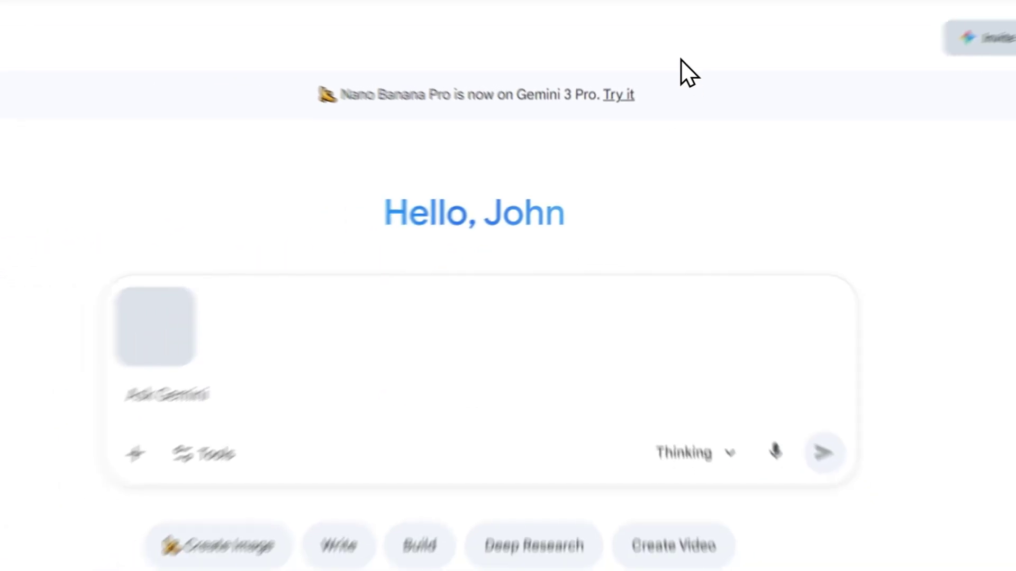
click(658, 44)
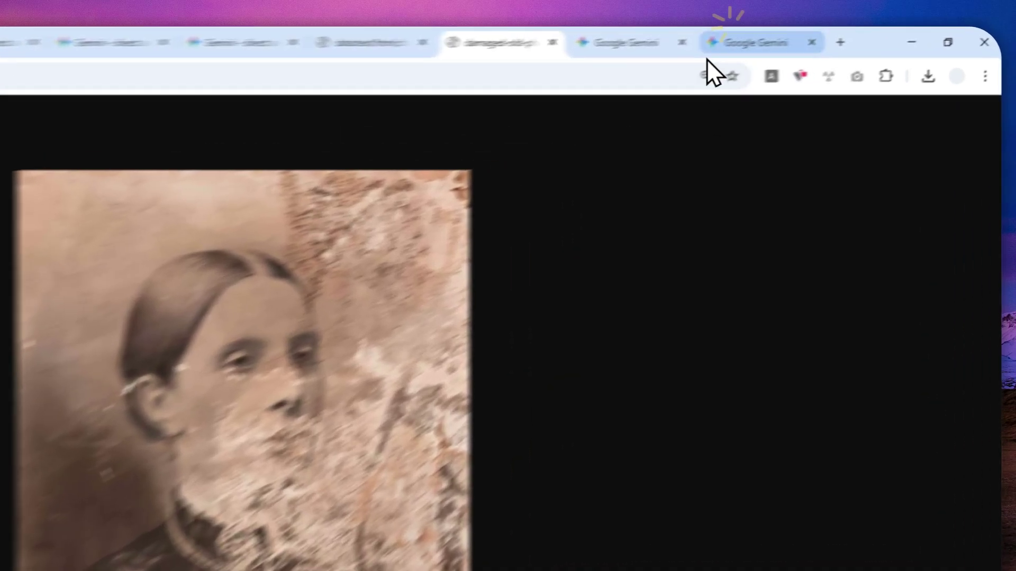
Switch to the page holding the long photo-restoration prompt text
click(811, 48)
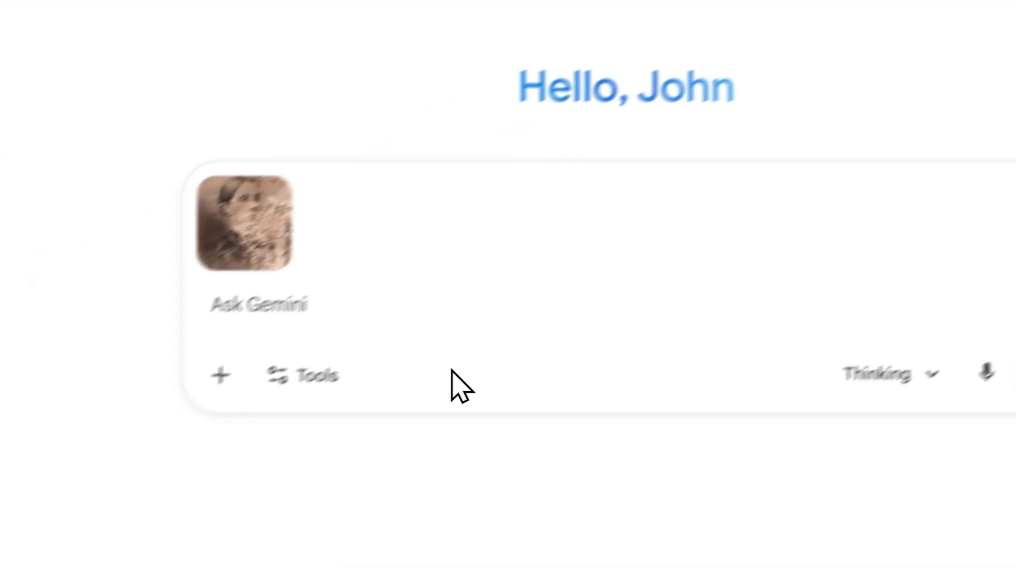
mouse_move(334, 274)
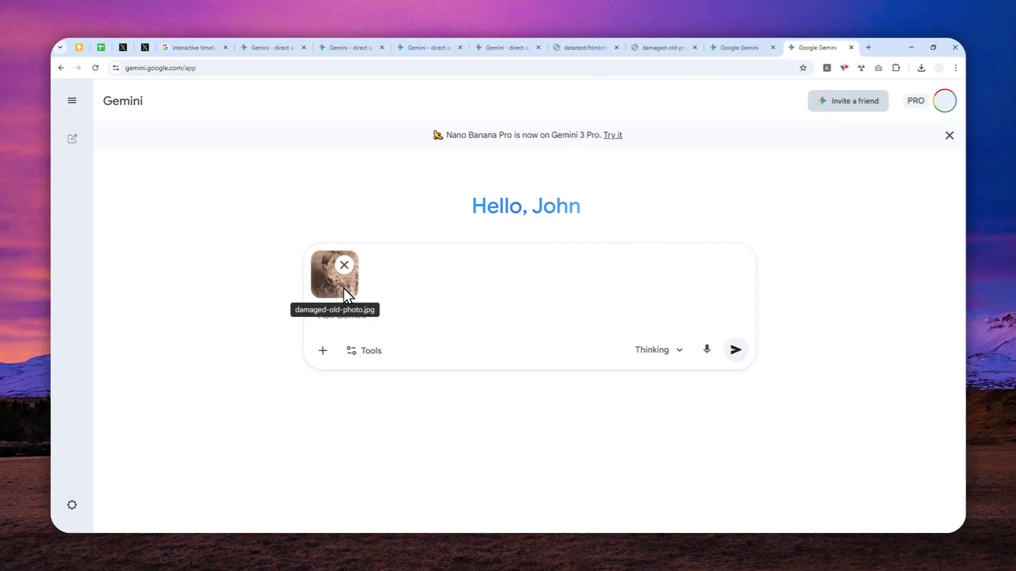
click(583, 48)
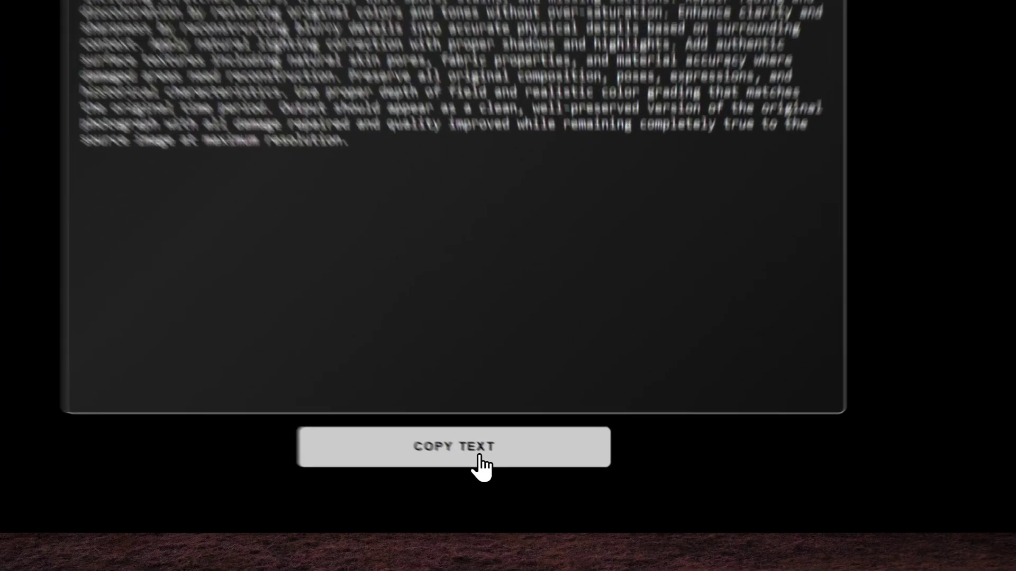
Copy the restoration prompt and paste it into the Gemini prompt box beneath the attached portrait
click(508, 474)
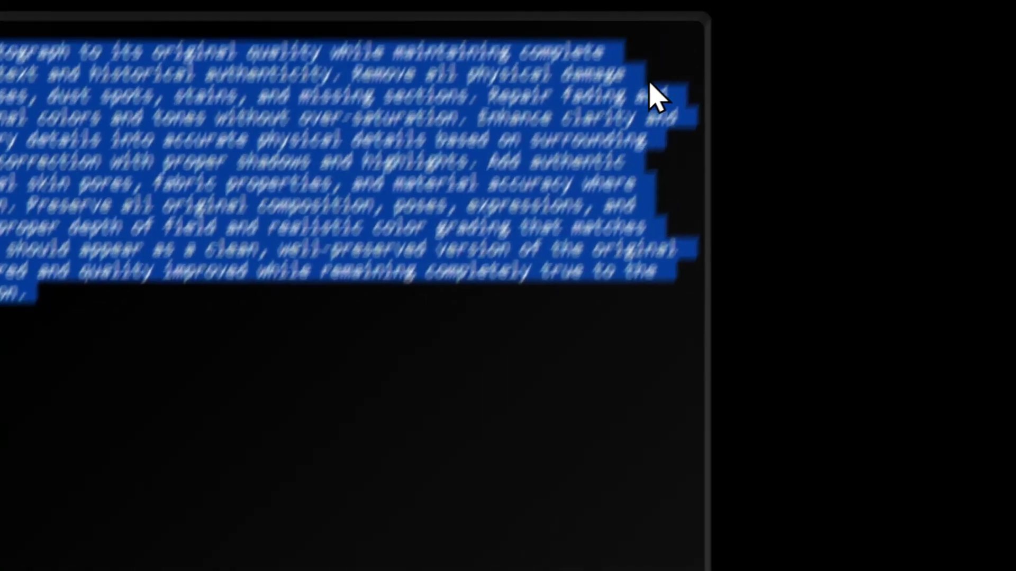
click(666, 32)
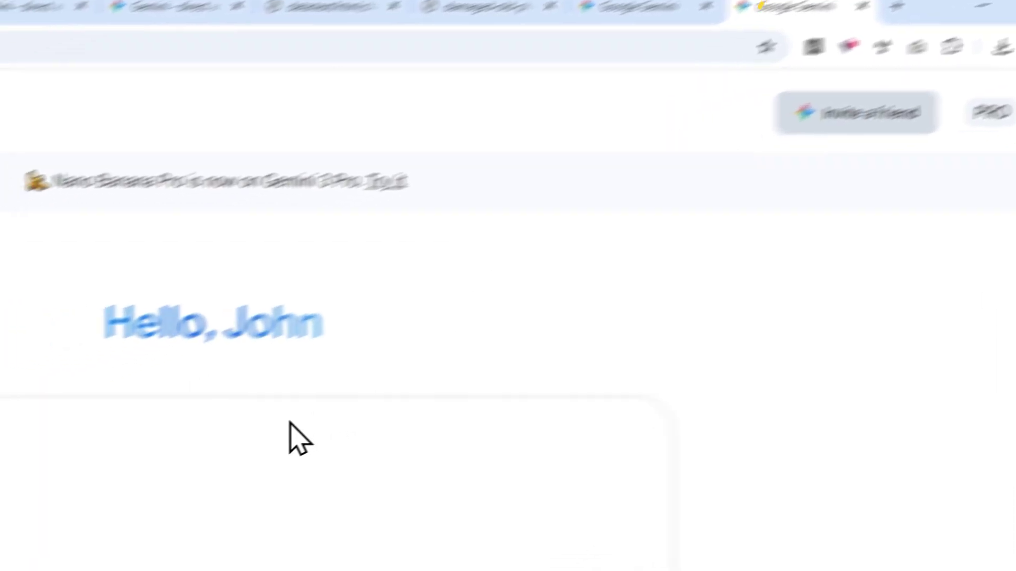
right_click(397, 254)
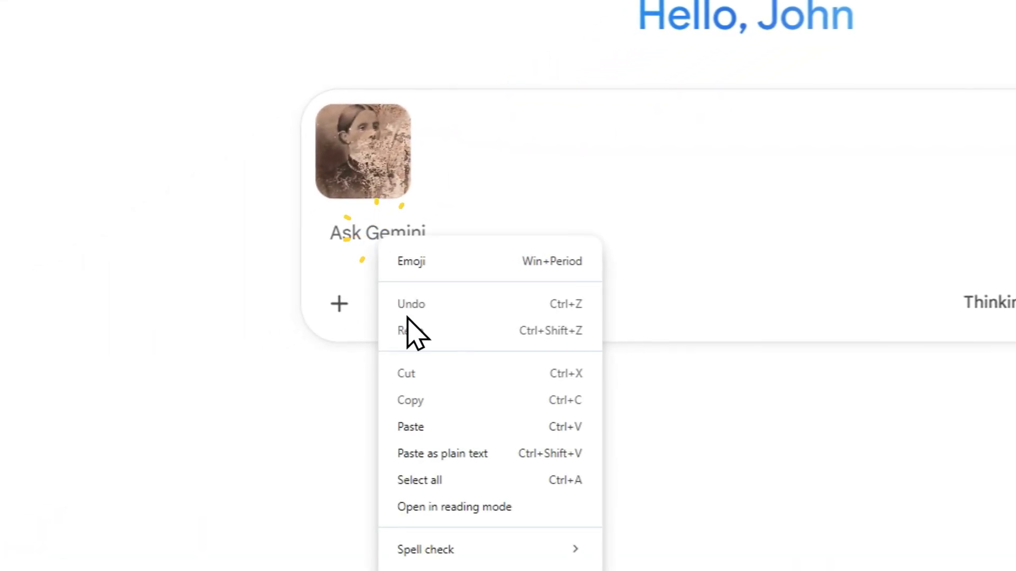
click(426, 405)
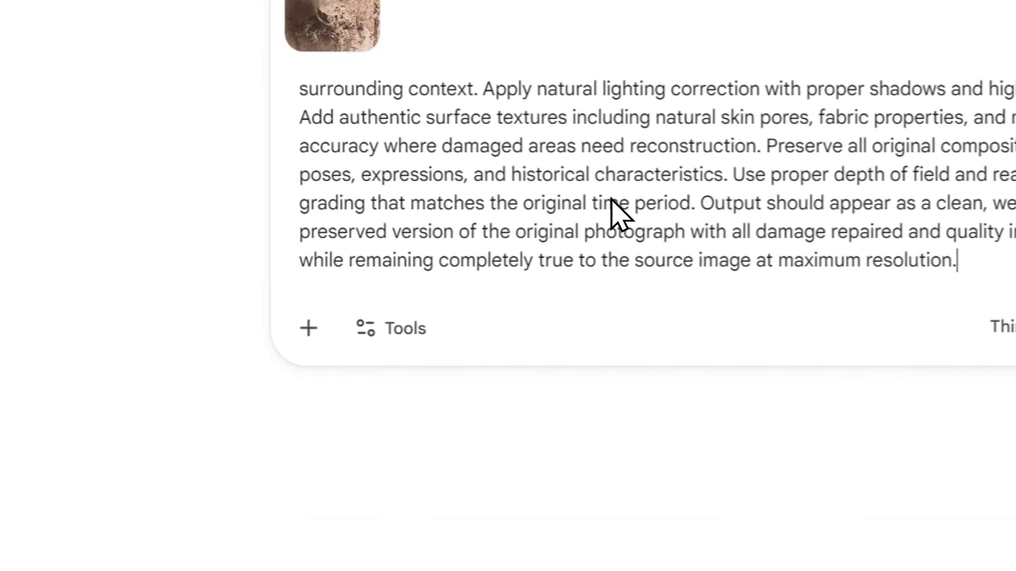
scroll(611, 215, up, 5)
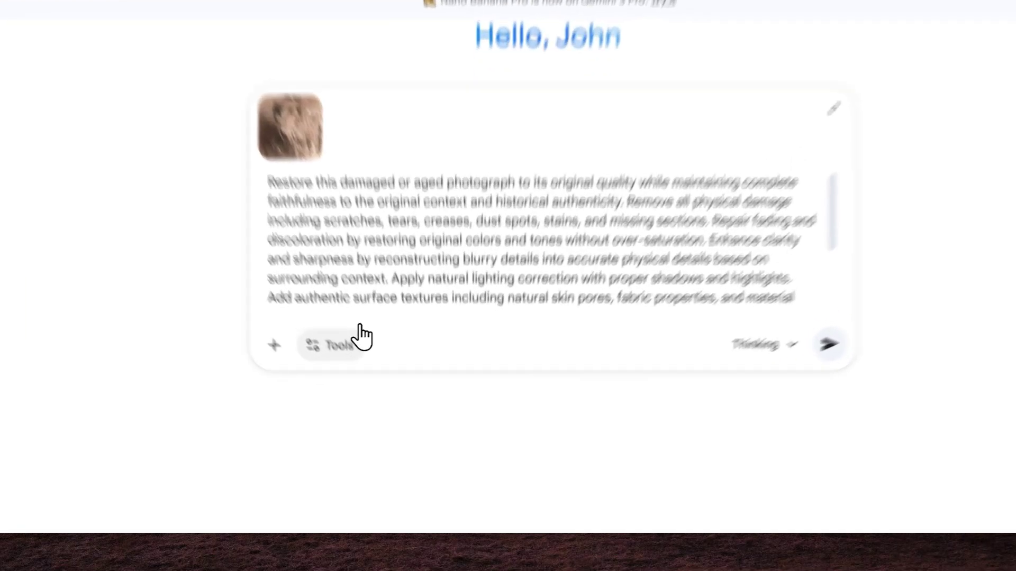
Enable image creation mode and choose the Thinking with 3 Pro model
click(363, 393)
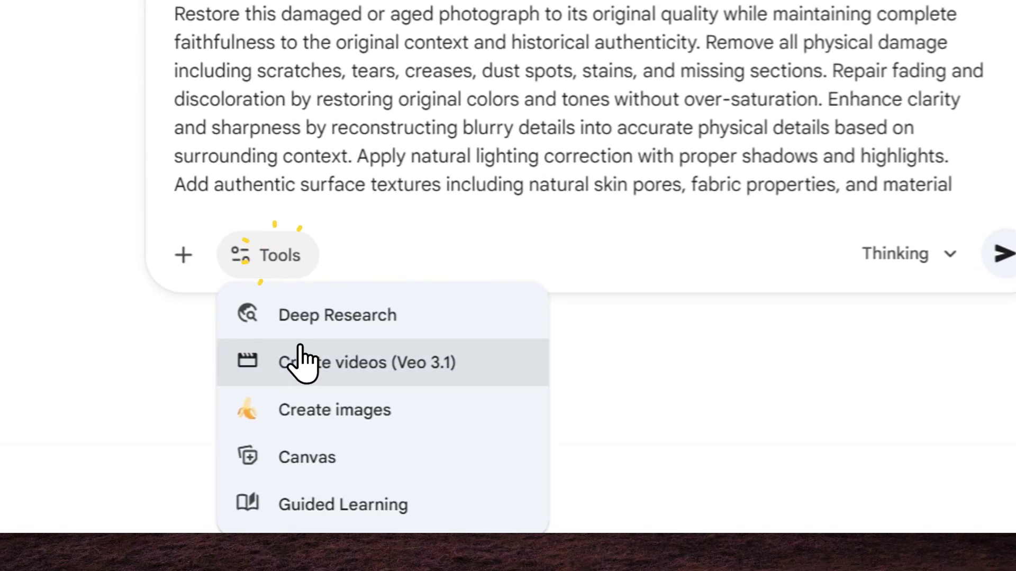
click(312, 416)
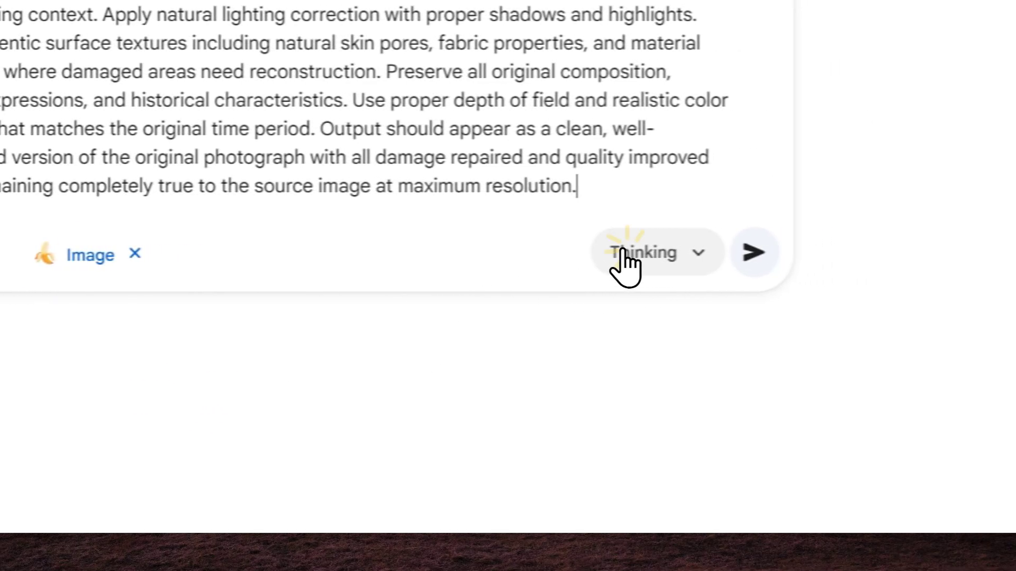
click(627, 253)
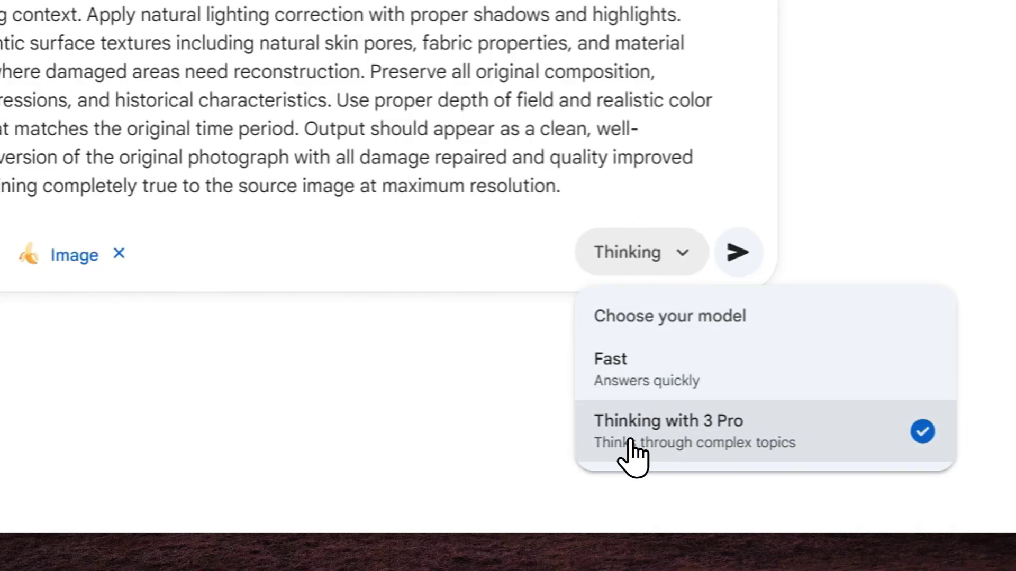
click(631, 445)
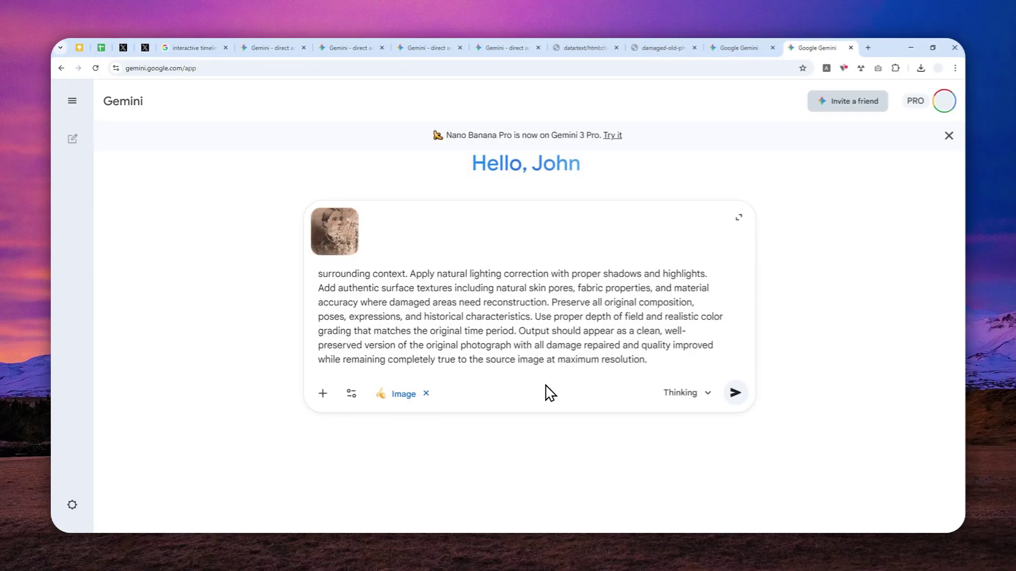
Submit the restoration request and switch to the smiling-woman comparison page while it generates
click(735, 393)
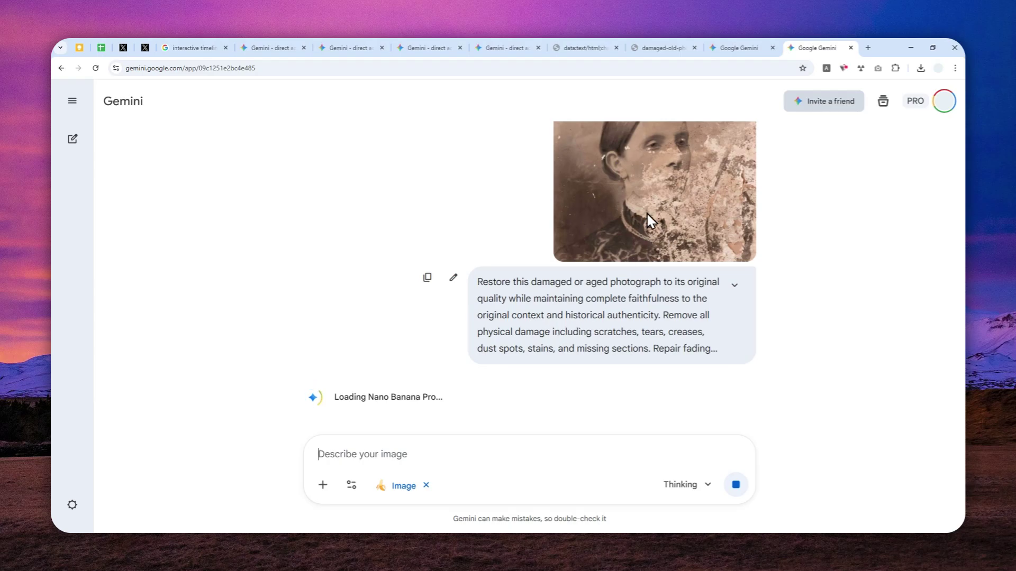
scroll(650, 210, up, 2)
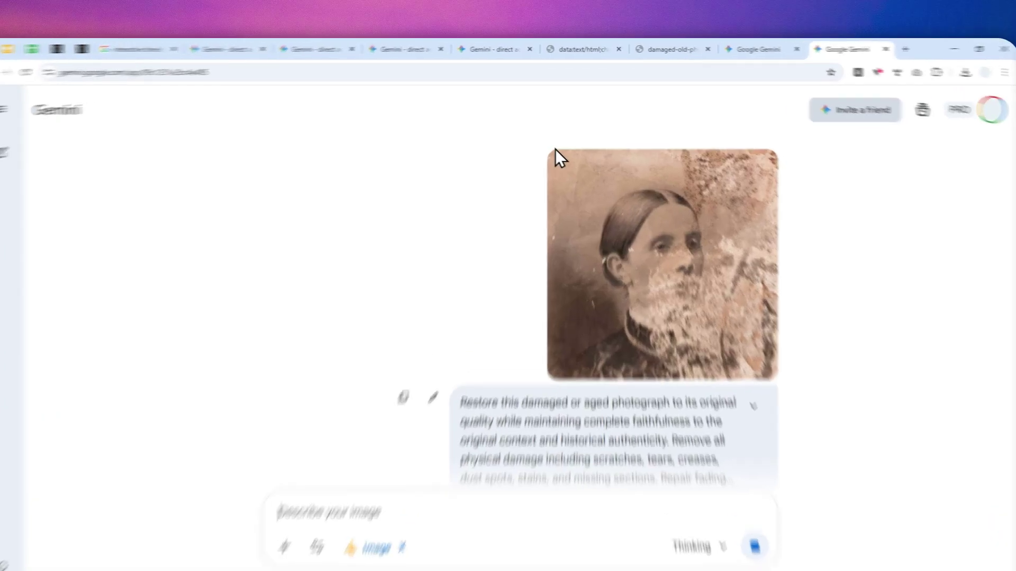
click(429, 48)
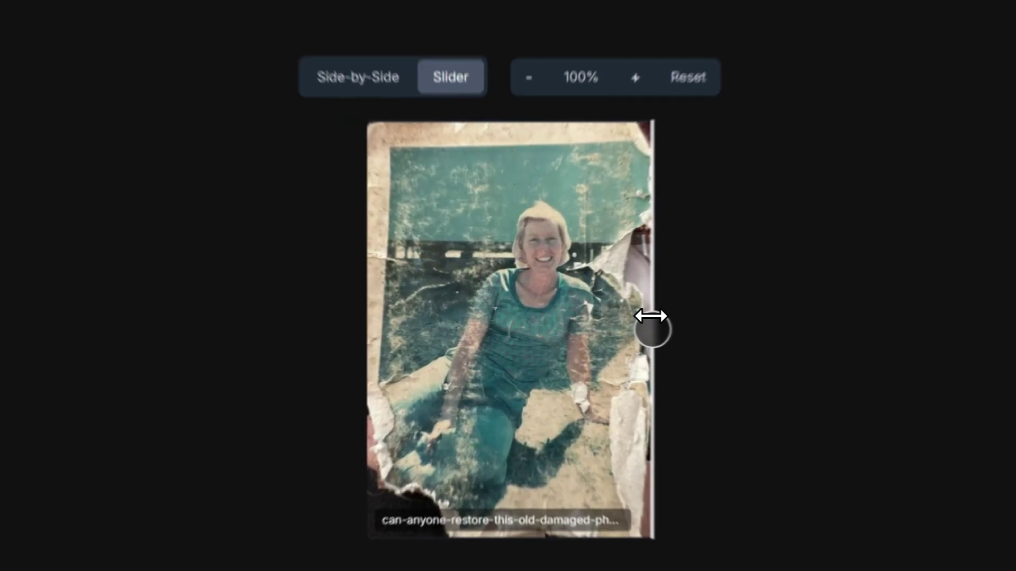
Slide the comparison to reveal the restored photo, then return to its Gemini chat
drag(599, 333, 424, 333)
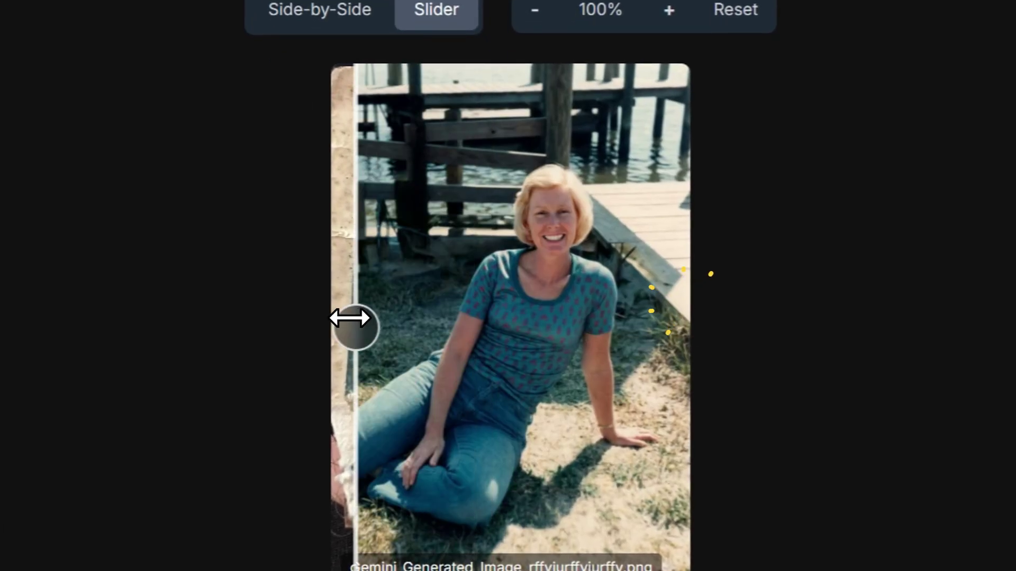
drag(349, 319, 332, 319)
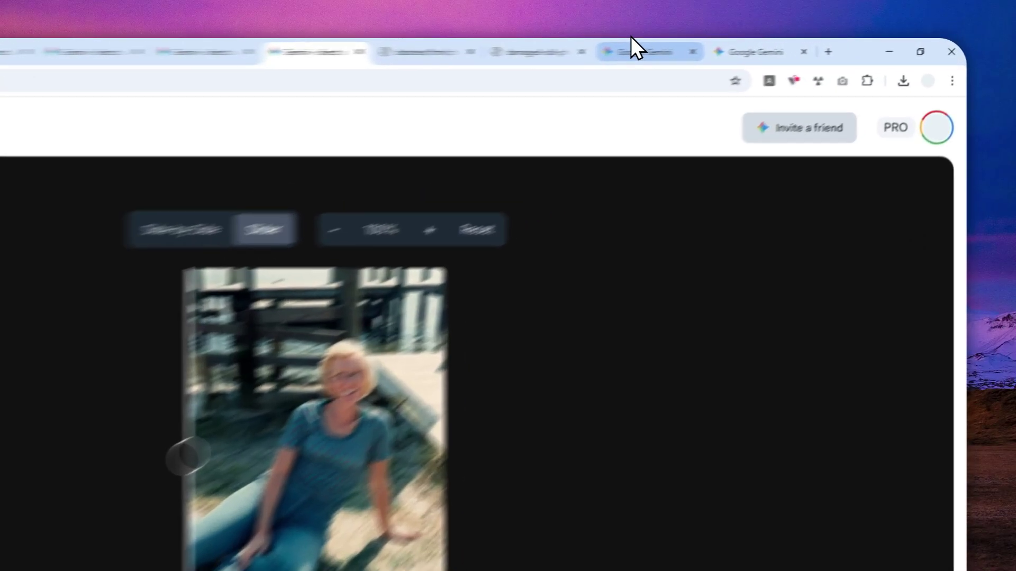
click(735, 48)
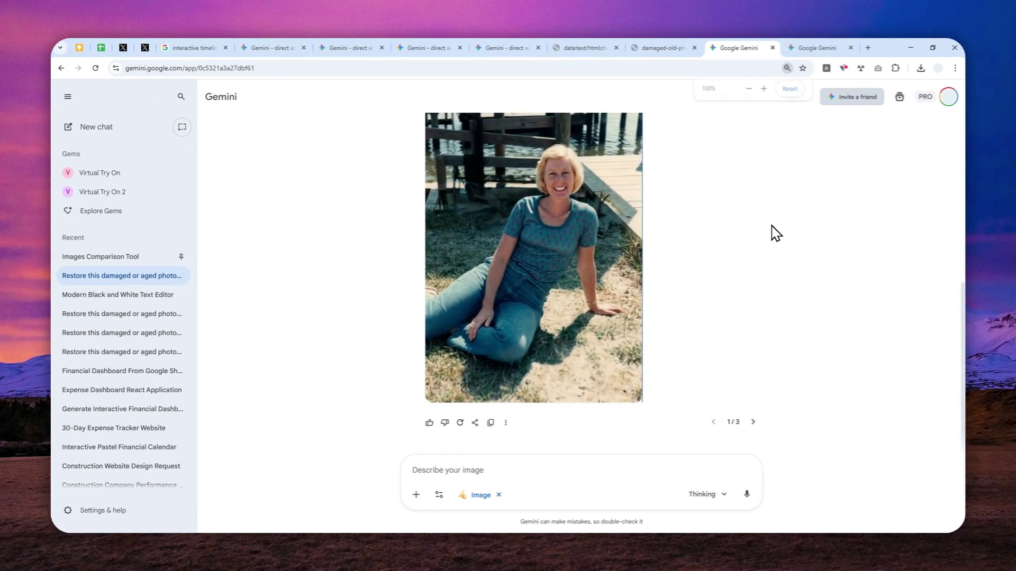
scroll(766, 262, up, 1)
scroll(761, 317, down, 1)
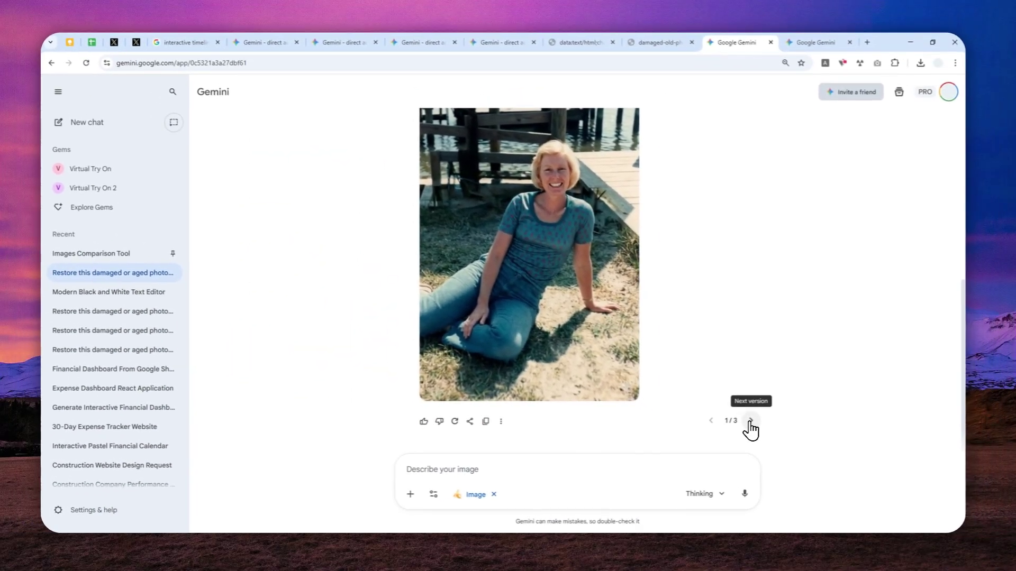
Flip to version 3/3 of the restored seated-woman photo and zoom the page in
click(751, 421)
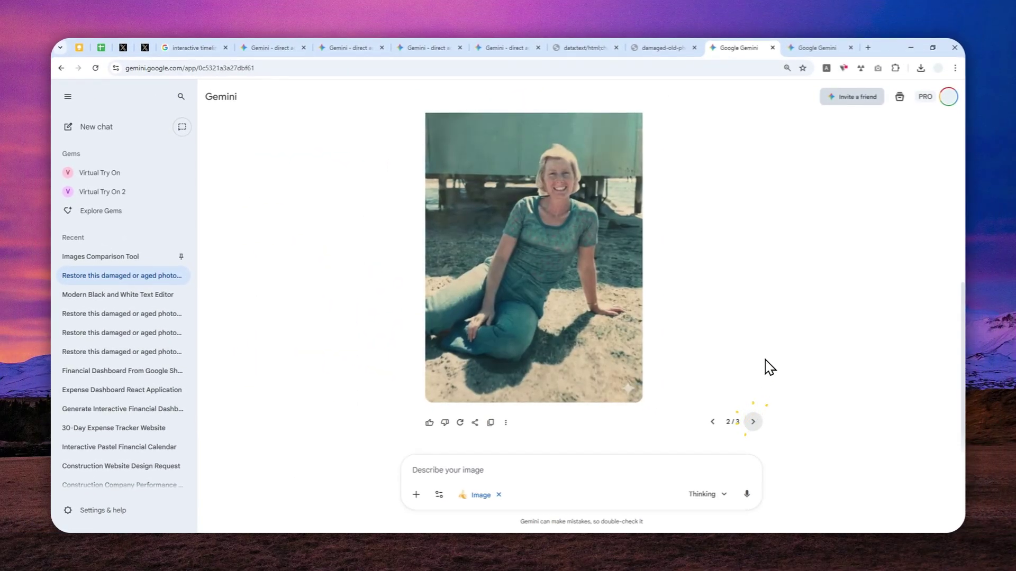
click(751, 421)
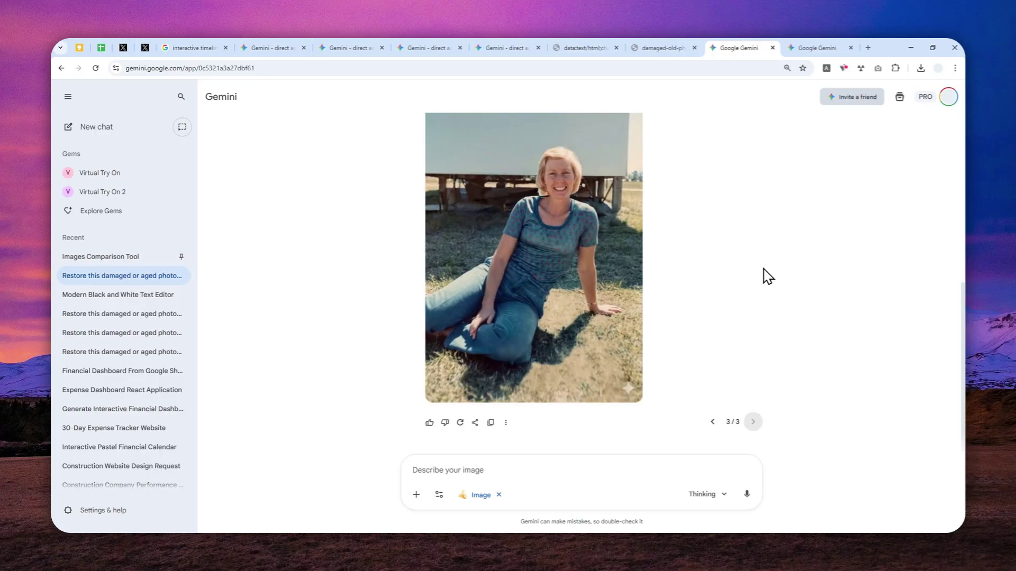
key(ctrl+plus)
key(ctrl+plus)
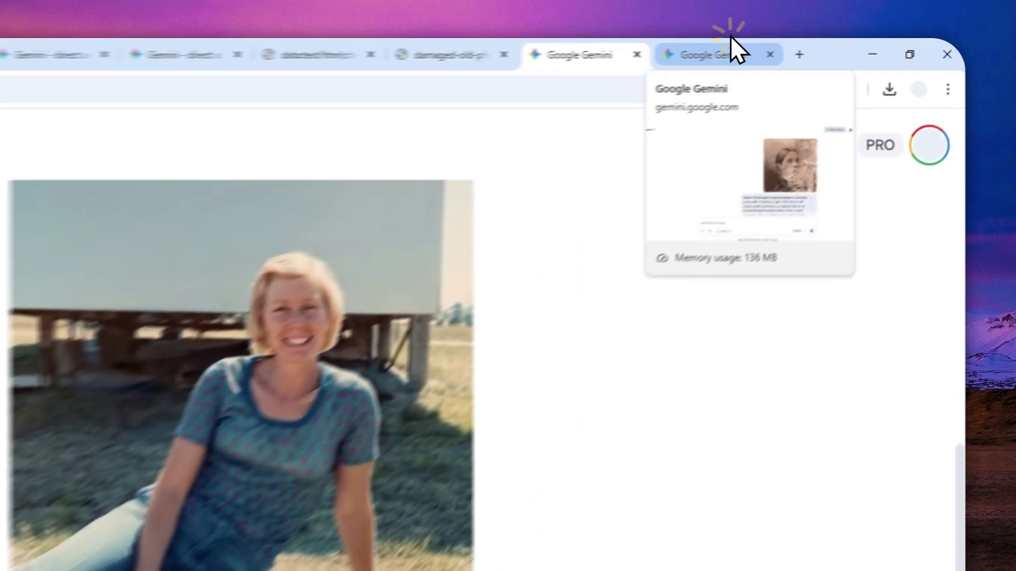
View the restored sepia portrait full size and compare it against the damaged original
click(730, 47)
scroll(516, 317, down, 3)
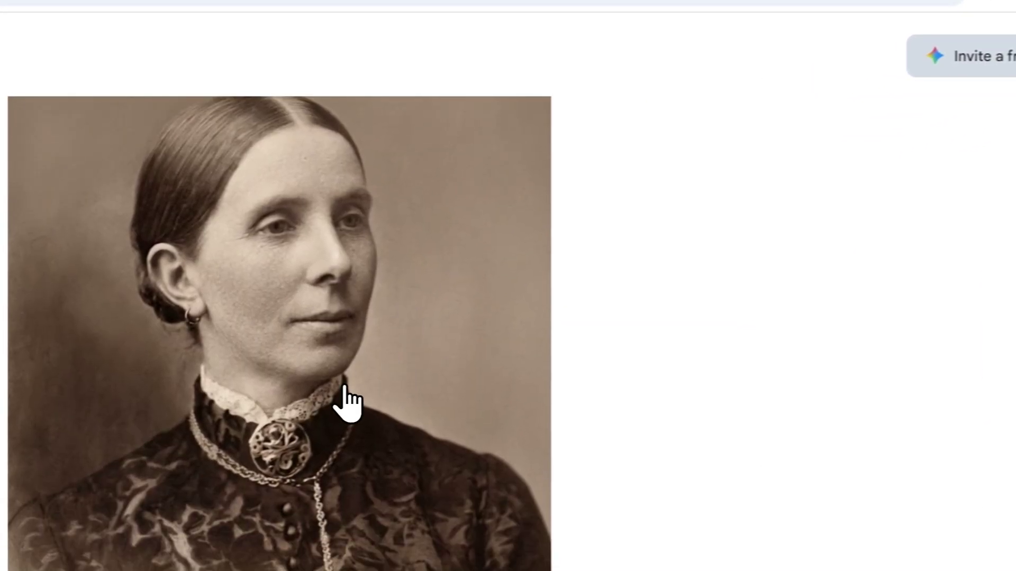
click(350, 401)
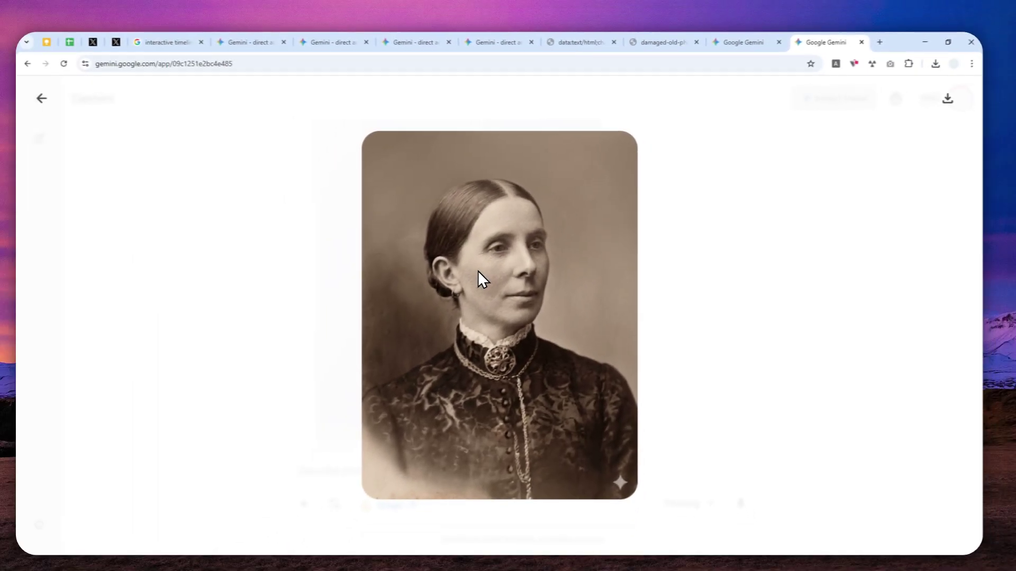
click(659, 43)
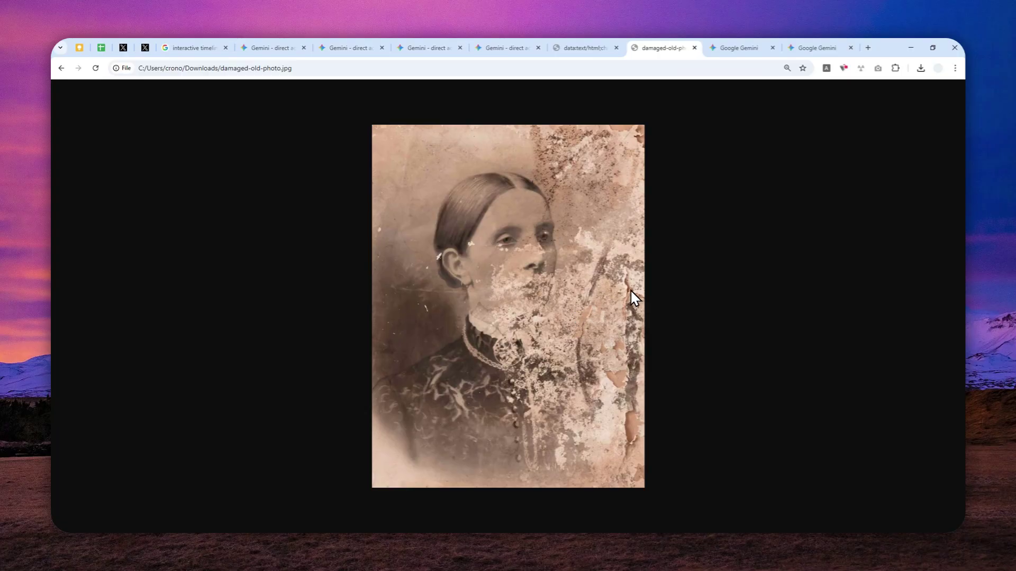
click(818, 48)
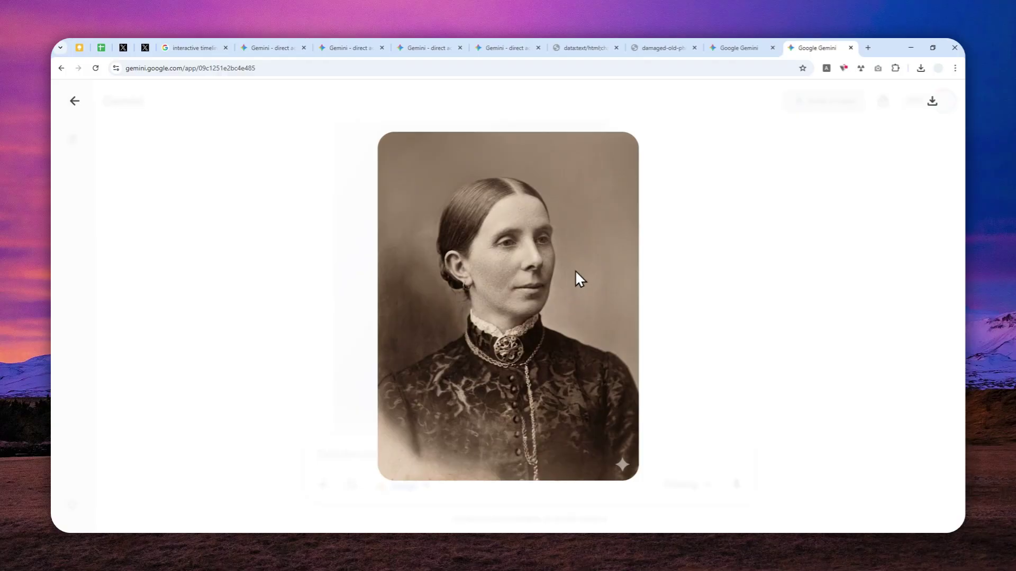
Revisit the prompt page, then slide the woman-and-baby before/after comparison
click(585, 48)
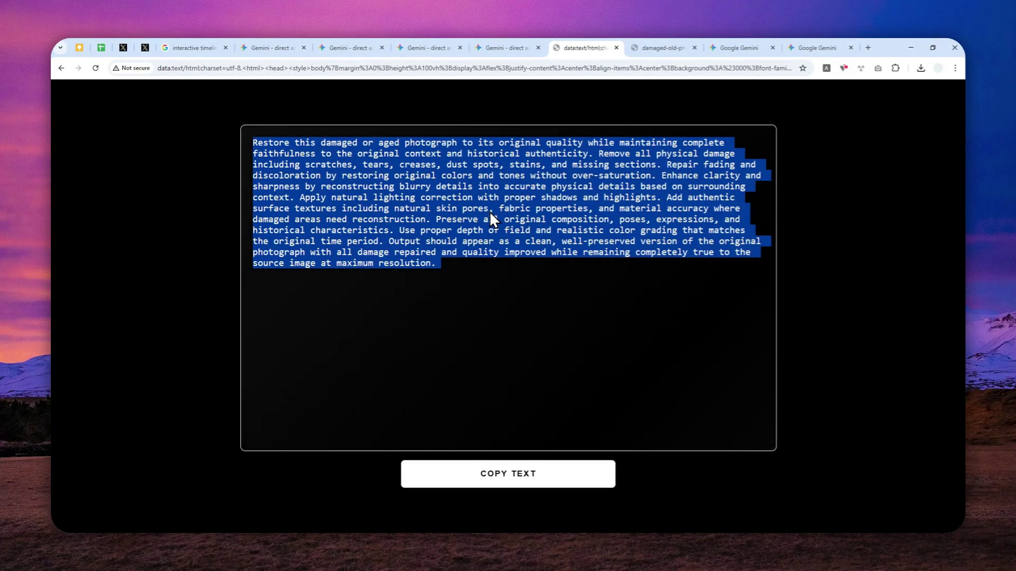
click(270, 48)
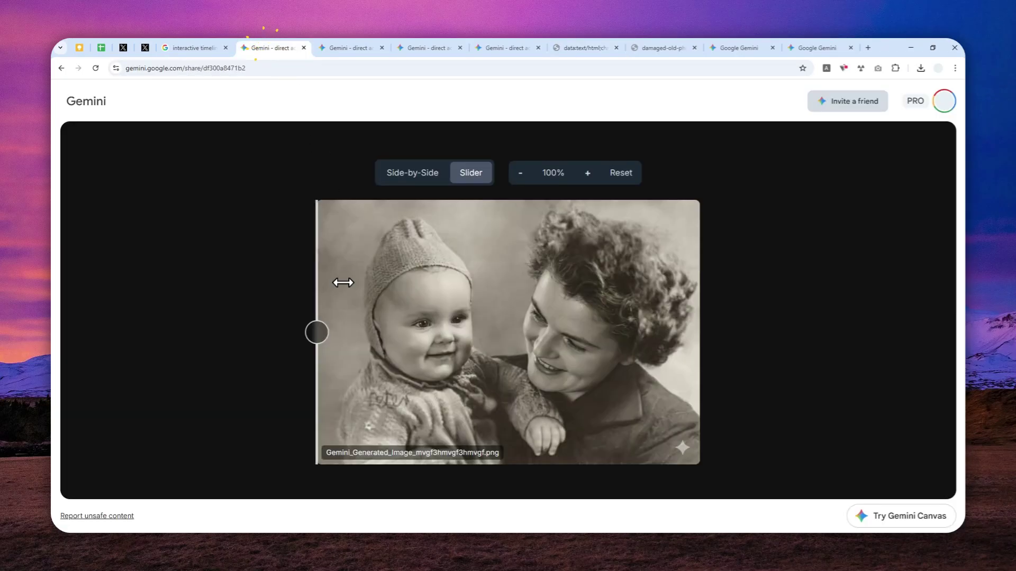
drag(321, 335, 295, 337)
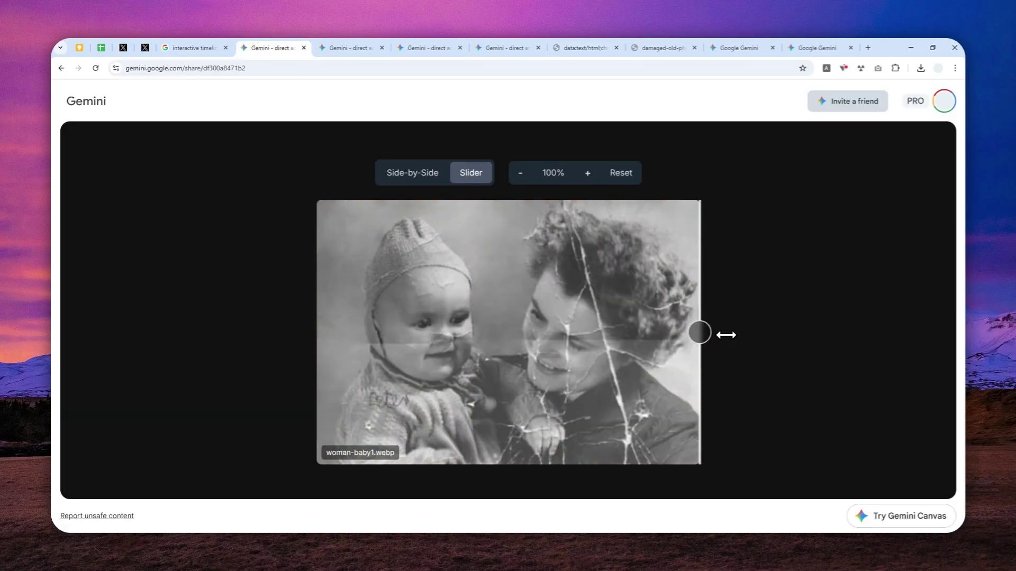